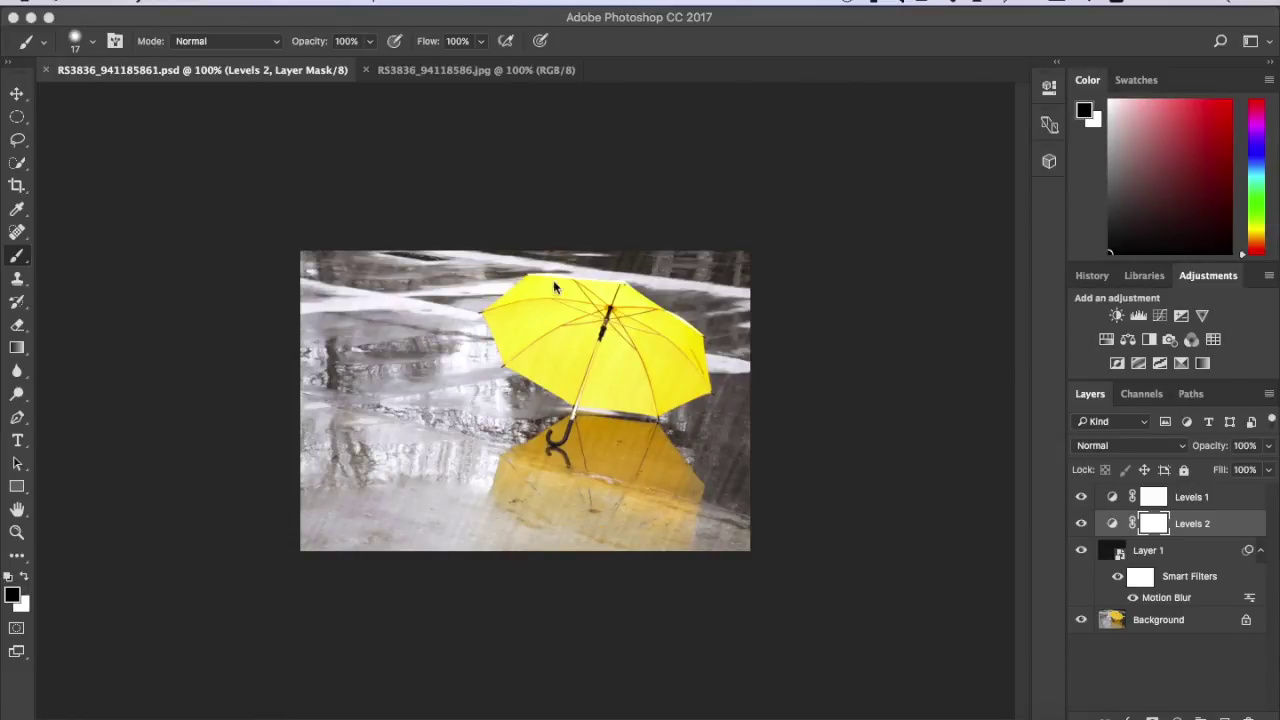
Step: Make the unedited RS3836_94118586.jpg tab active after a quick look at the finished PSD
{"action": "left_click", "coordinate": [410, 71]}
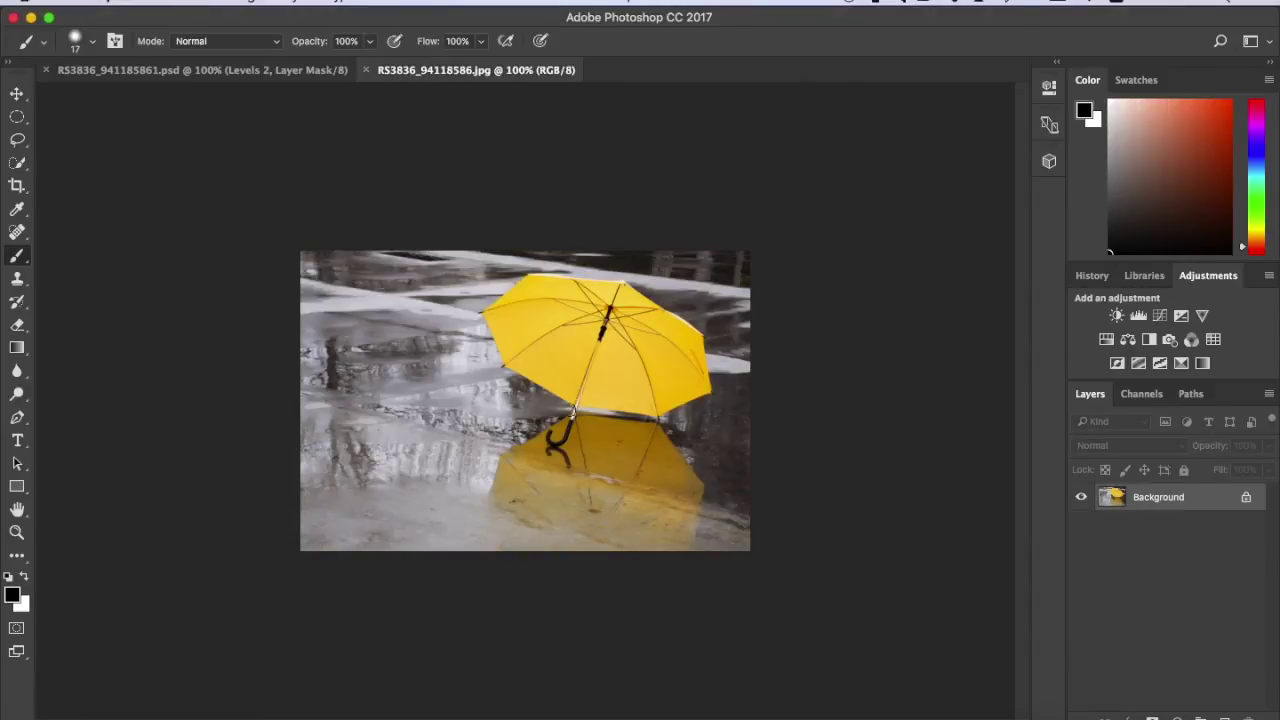
{"action": "left_click", "coordinate": [212, 80]}
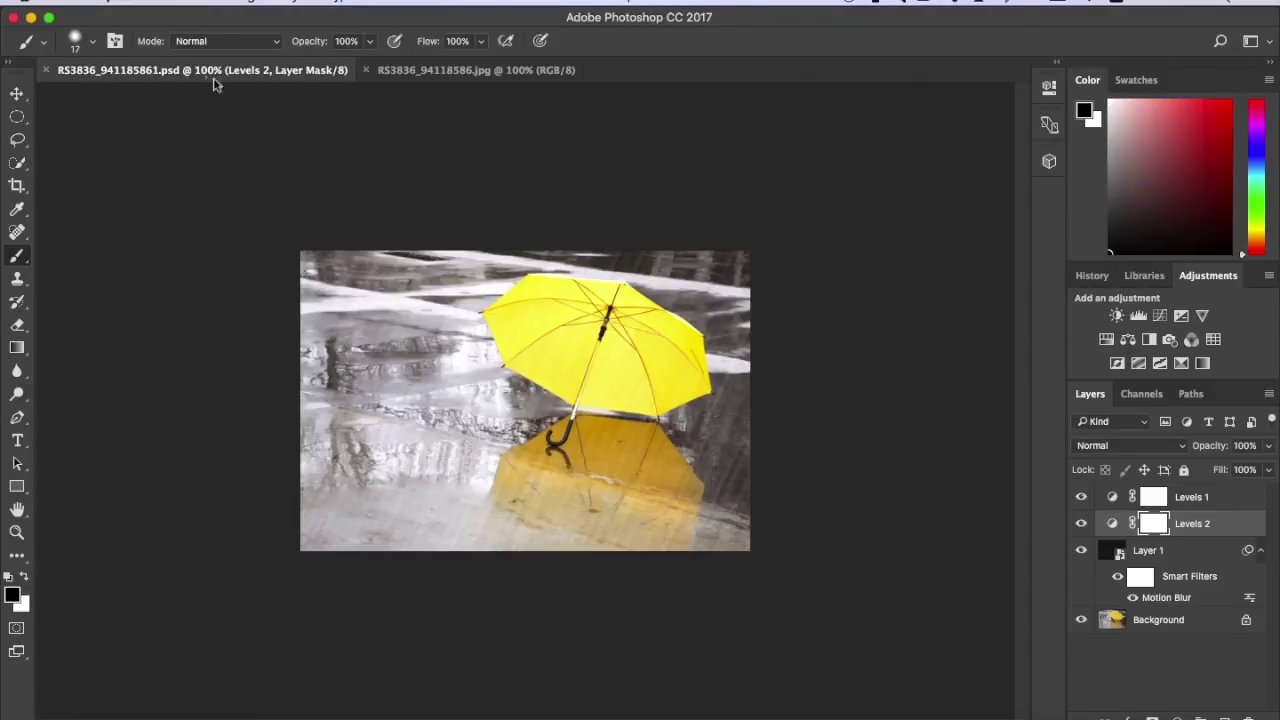
{"action": "left_click", "coordinate": [465, 75]}
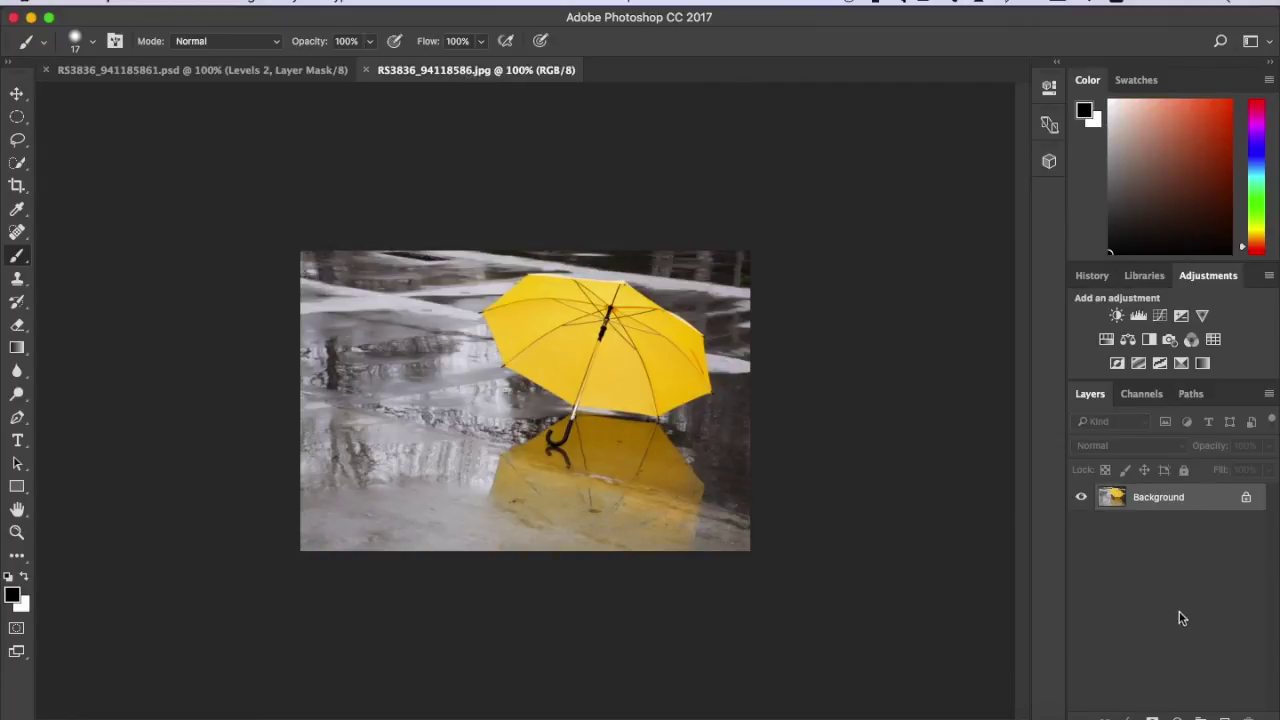
Step: Create Layer 1 above the Background and fill it solid black
{"action": "left_click", "coordinate": [1225, 717]}
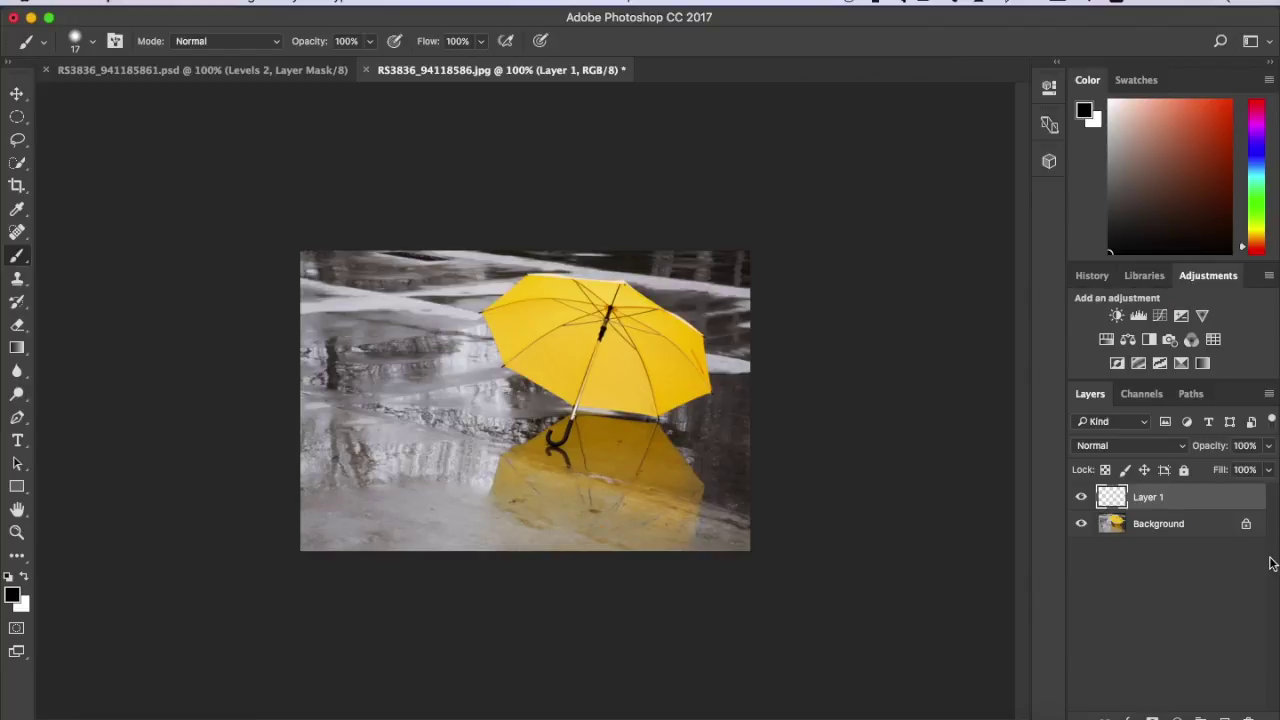
{"action": "key", "text": "alt+BackSpace"}
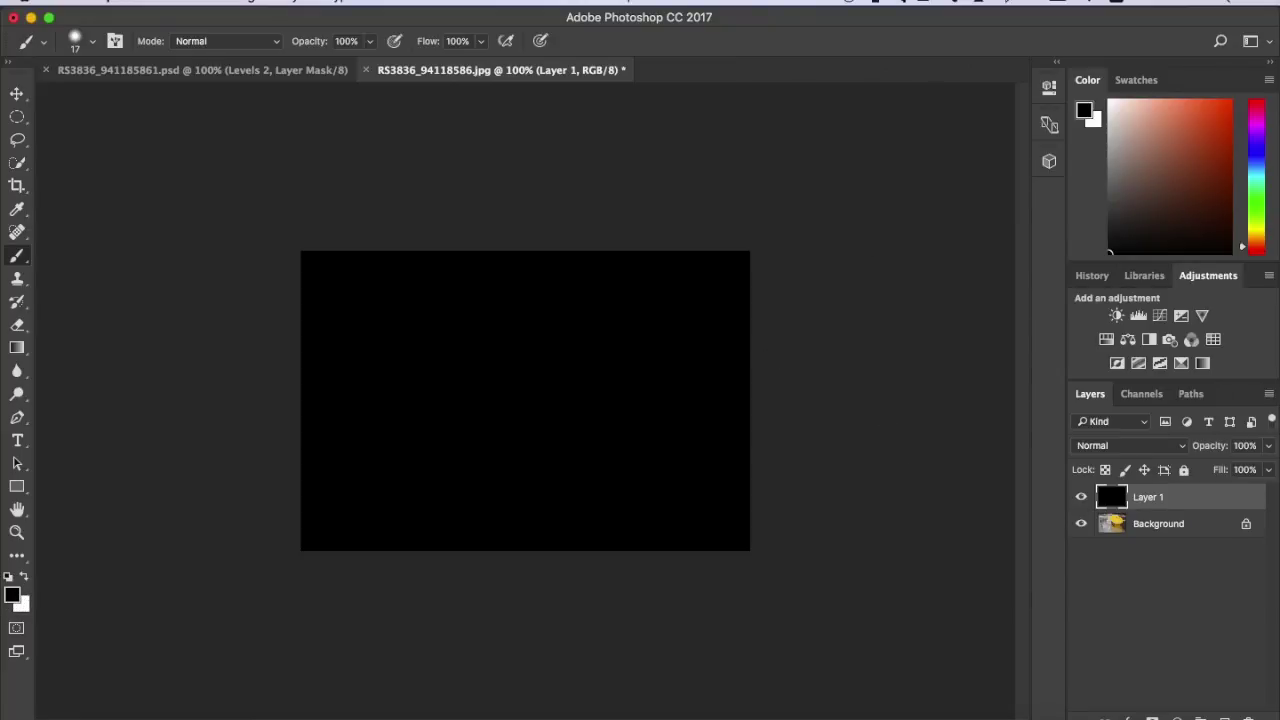
Step: Apply Add Noise to Layer 1: Amount 25%, Gaussian distribution, Monochromatic checked
{"action": "left_click", "coordinate": [439, 1]}
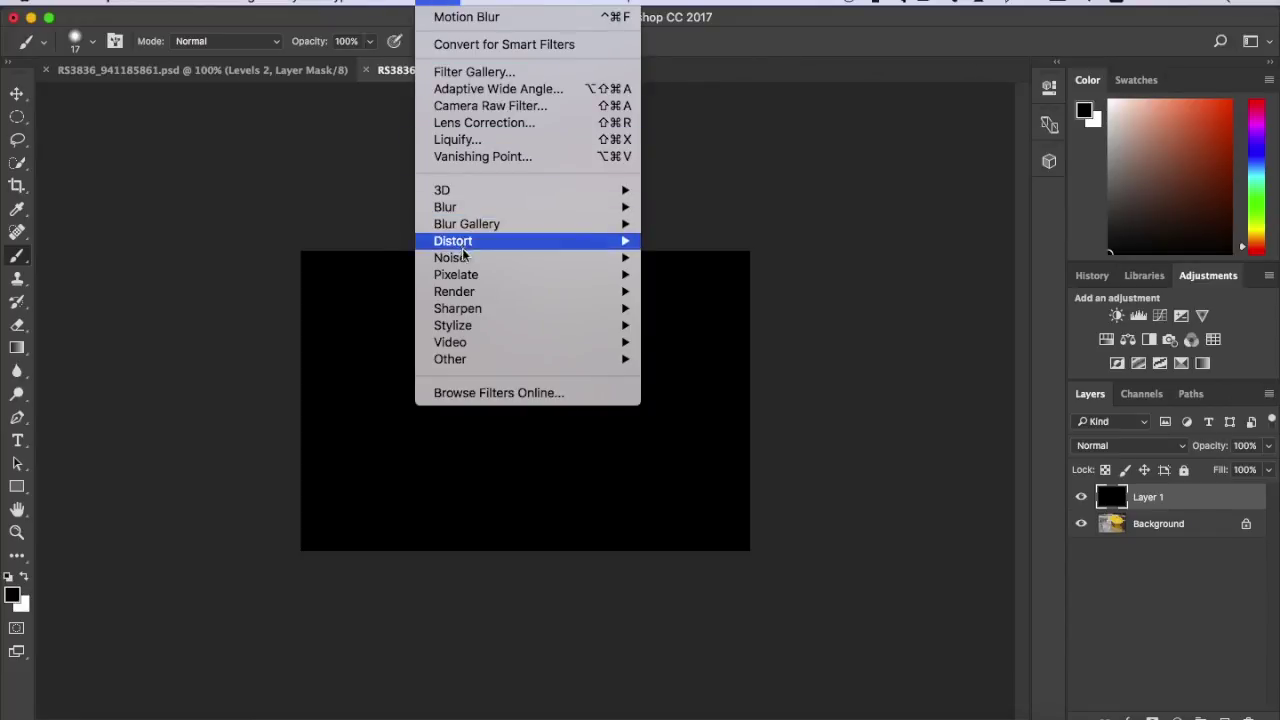
{"action": "mouse_move", "coordinate": [471, 257]}
{"action": "left_click", "coordinate": [672, 259]}
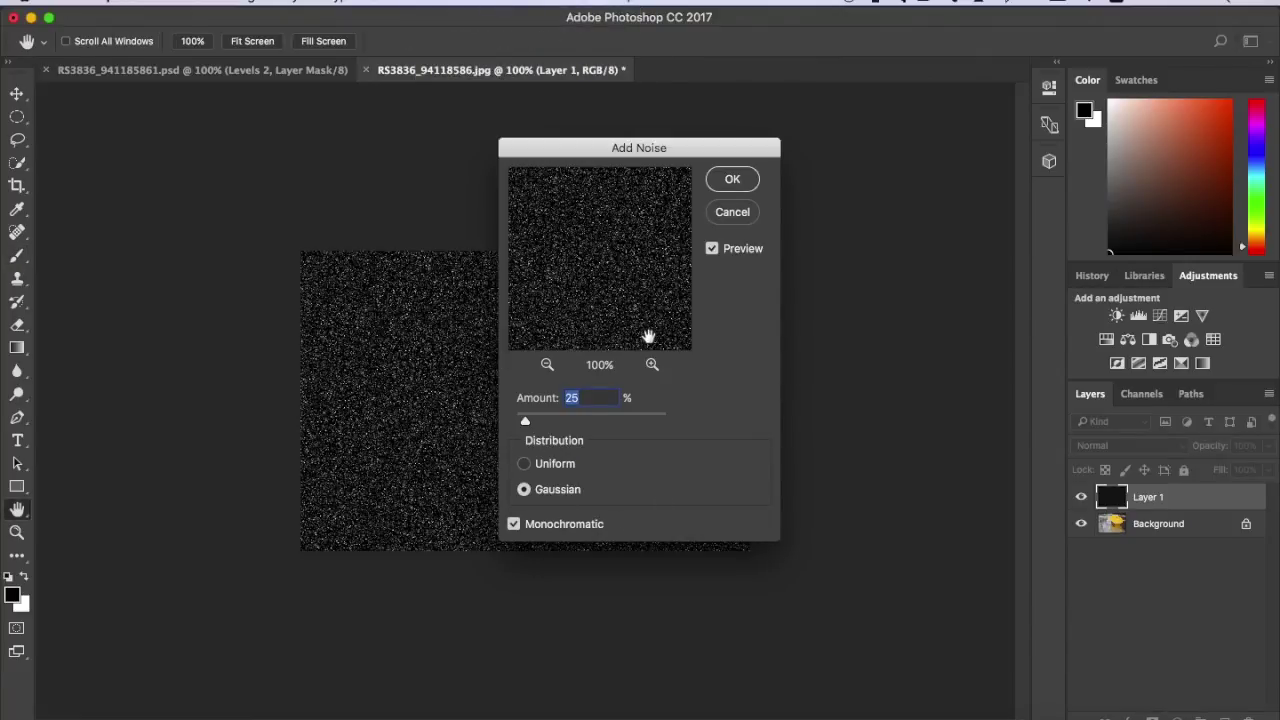
{"action": "left_click", "coordinate": [569, 396]}
{"action": "left_click", "coordinate": [514, 525]}
{"action": "left_click", "coordinate": [514, 525]}
{"action": "left_click", "coordinate": [746, 182]}
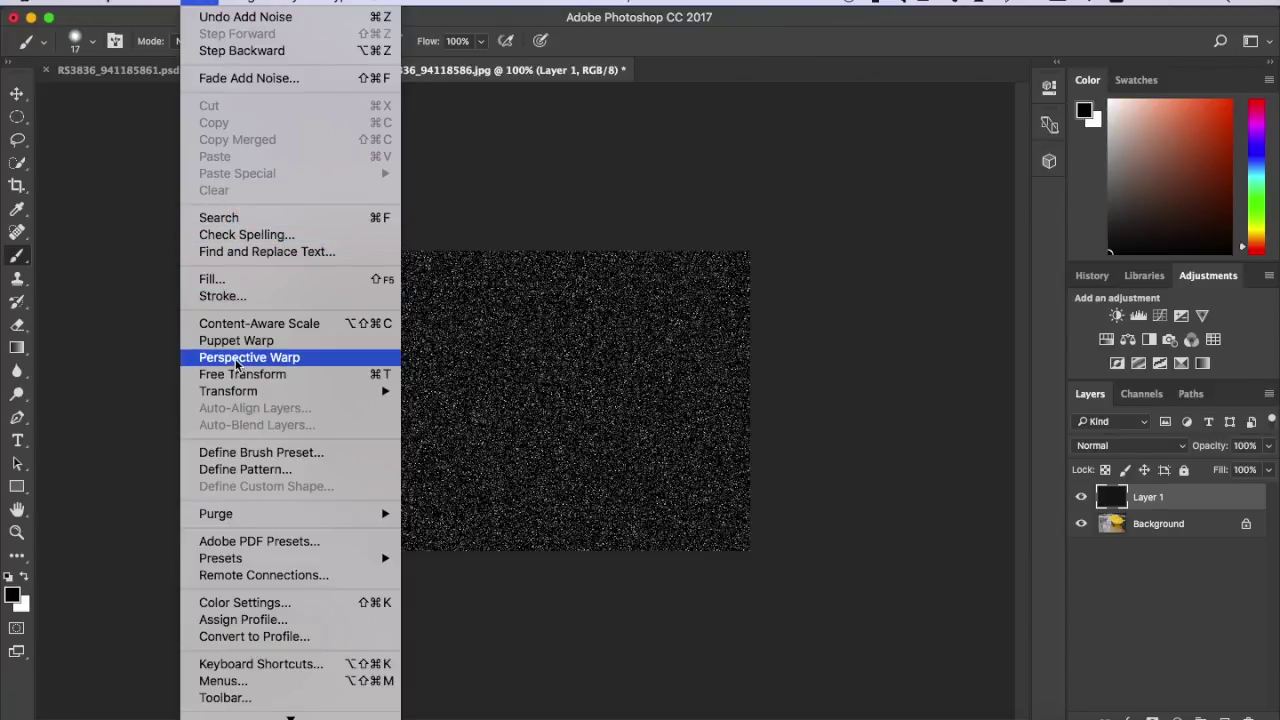
Step: Scale the noise layer to W 400% and H 400% and commit the transform
{"action": "mouse_move", "coordinate": [250, 392]}
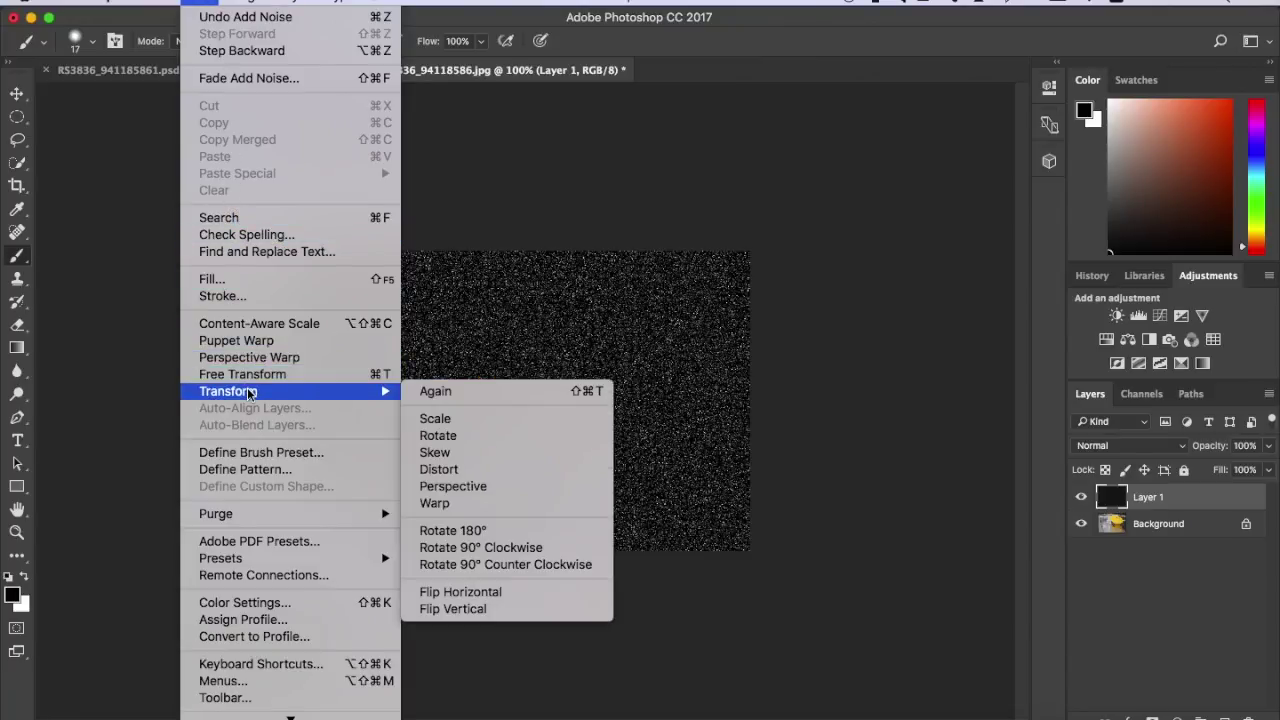
{"action": "left_click", "coordinate": [436, 420]}
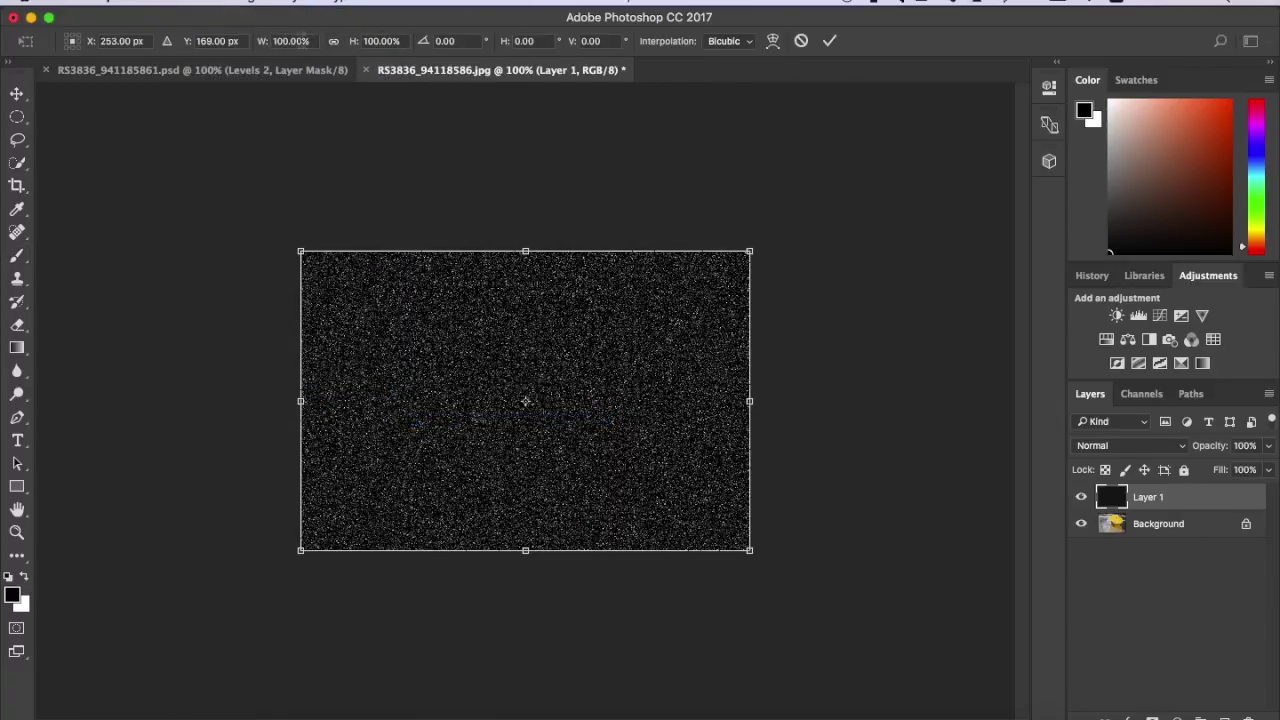
{"action": "left_click", "coordinate": [293, 41]}
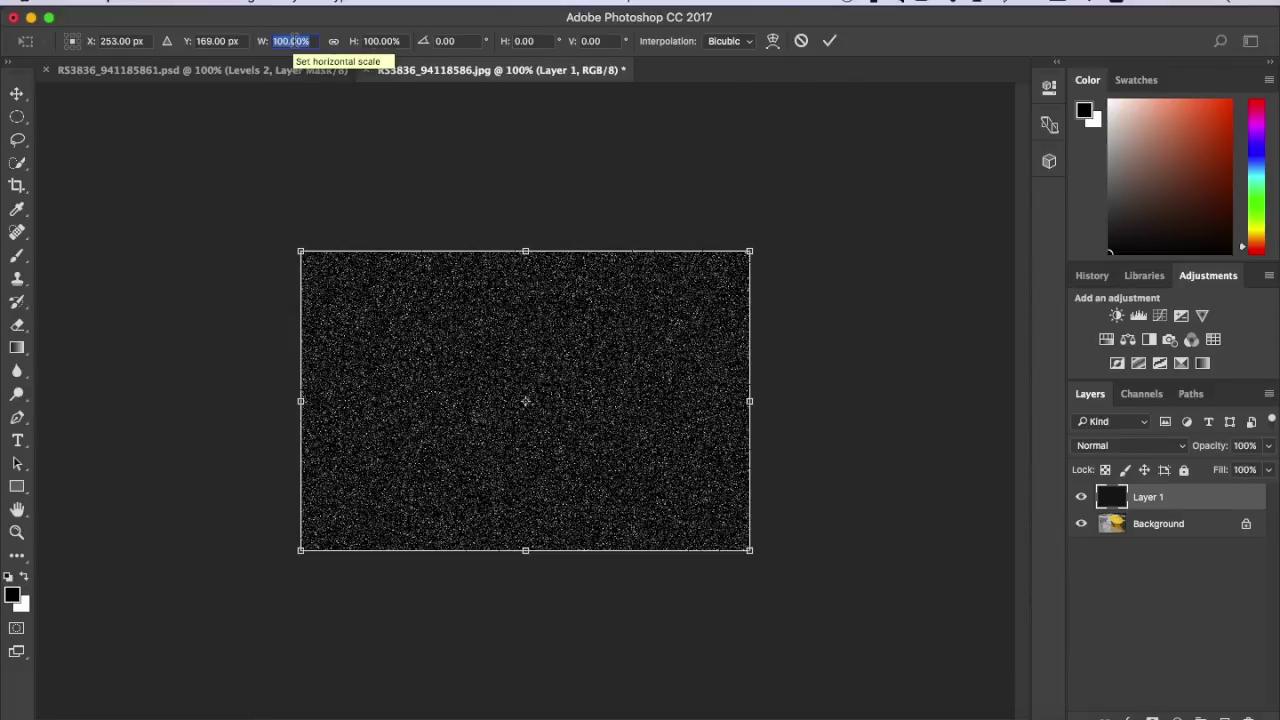
{"action": "type", "text": "400"}
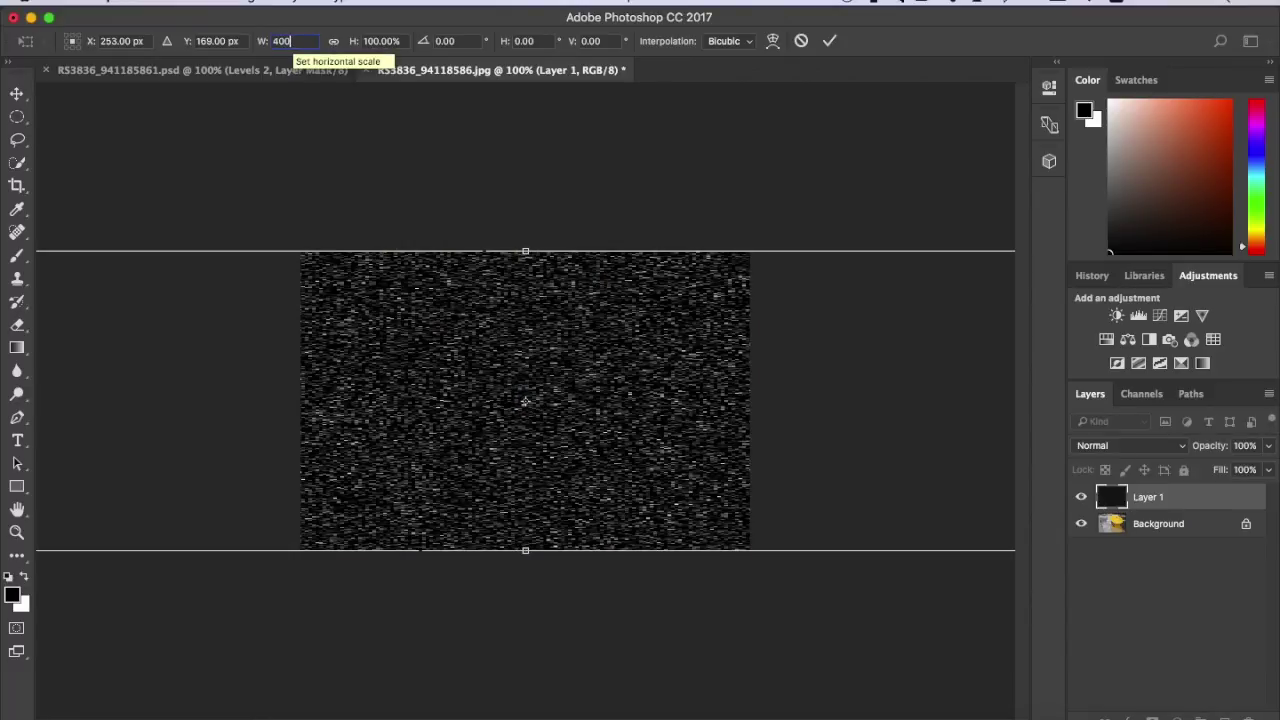
{"action": "left_click", "coordinate": [382, 44]}
{"action": "type", "text": "400"}
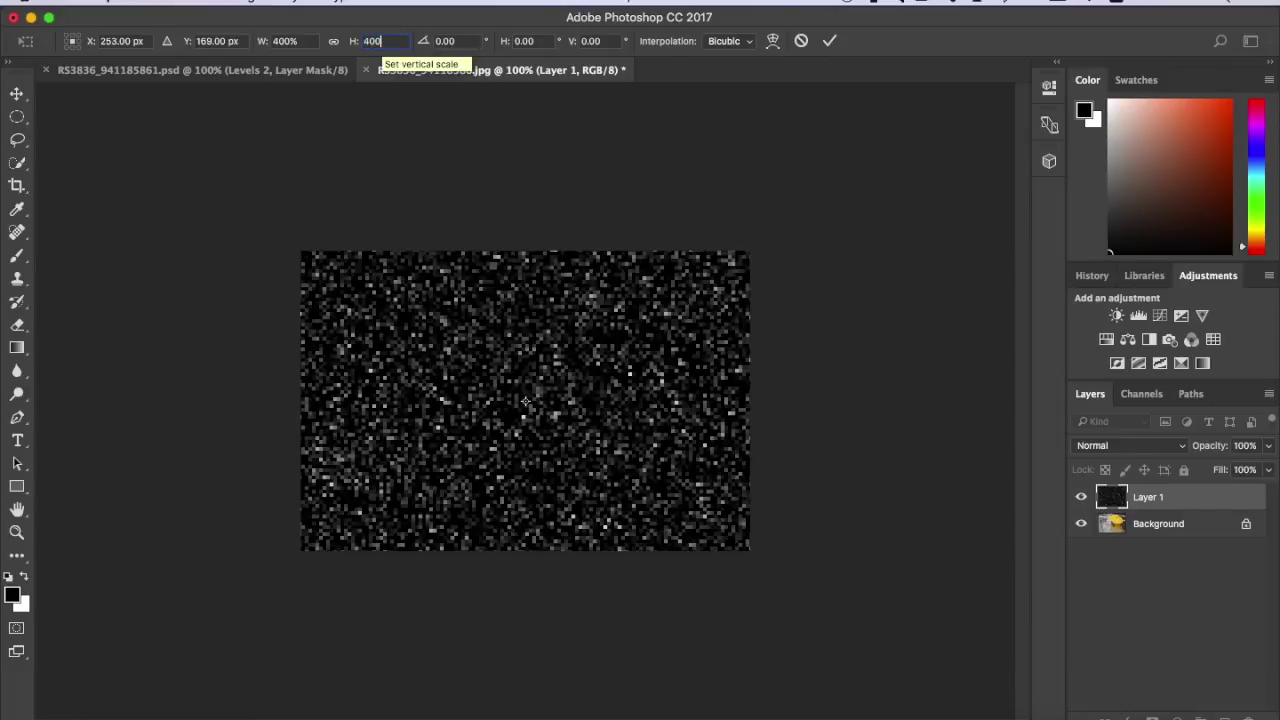
{"action": "left_click", "coordinate": [829, 40]}
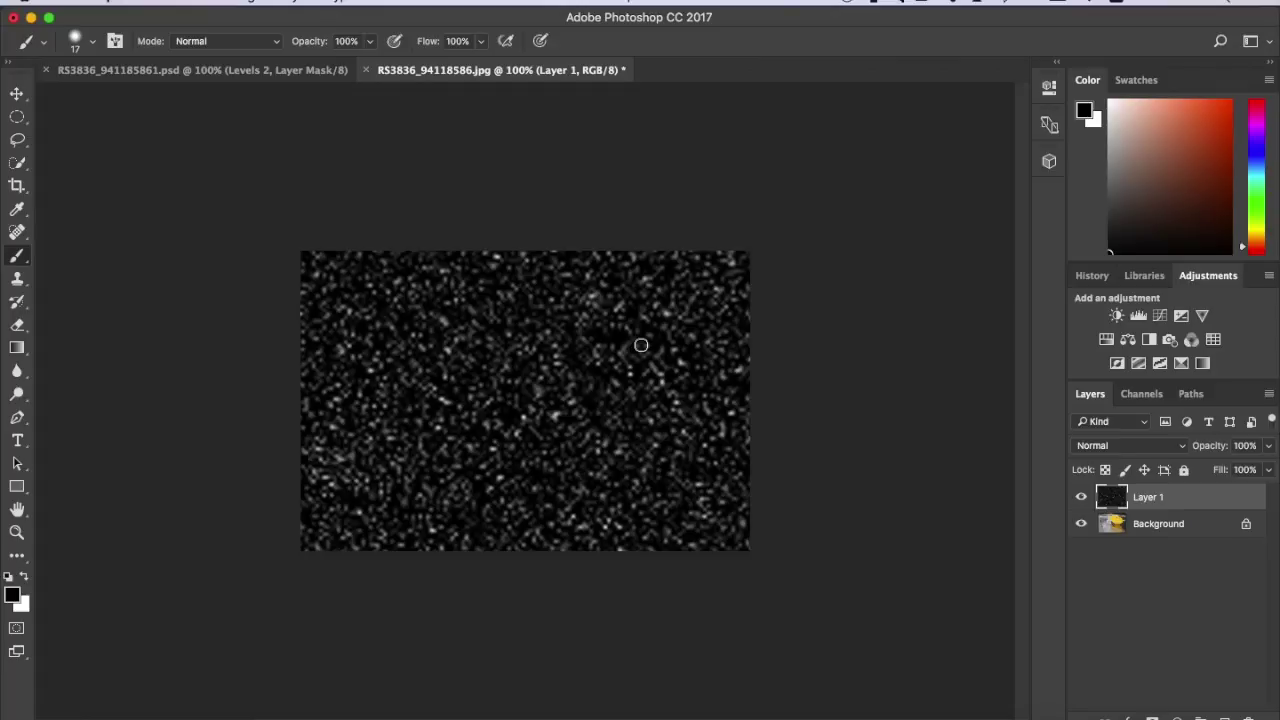
Step: Convert Layer 1 to a smart object and set its blend mode to Screen
{"action": "right_click", "coordinate": [1169, 505]}
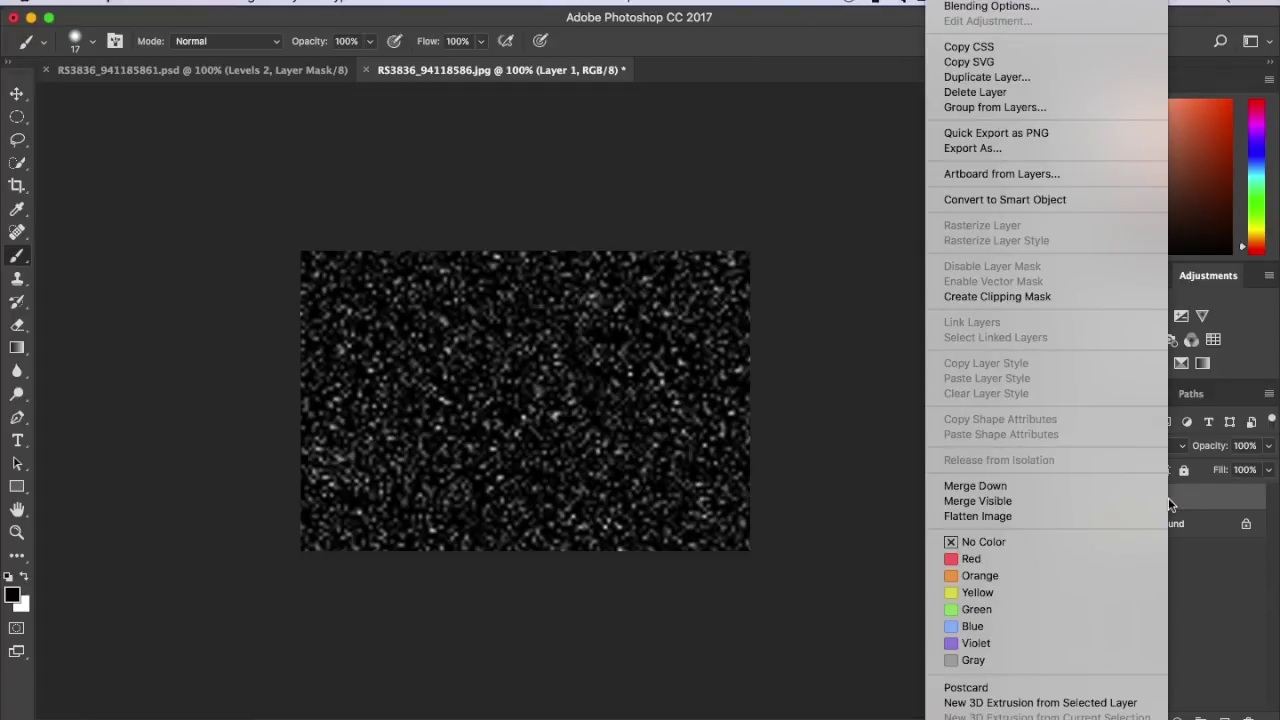
{"action": "left_click", "coordinate": [999, 198]}
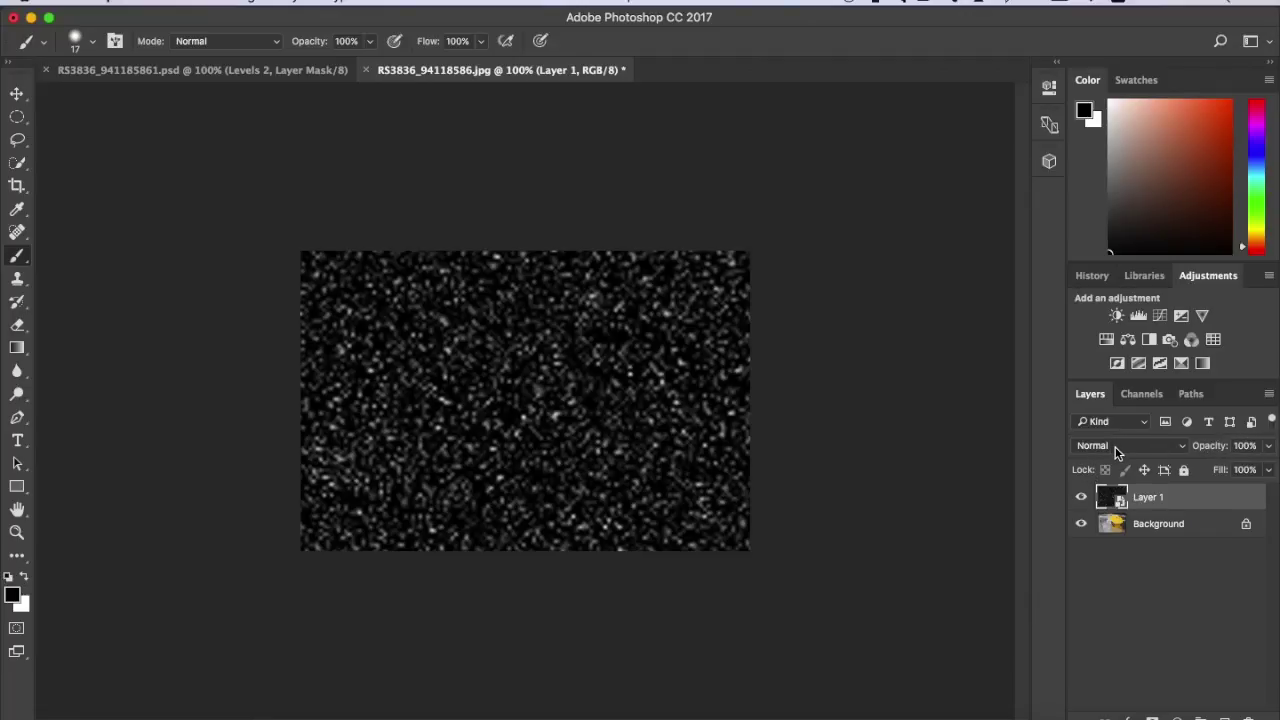
{"action": "left_click", "coordinate": [1181, 450]}
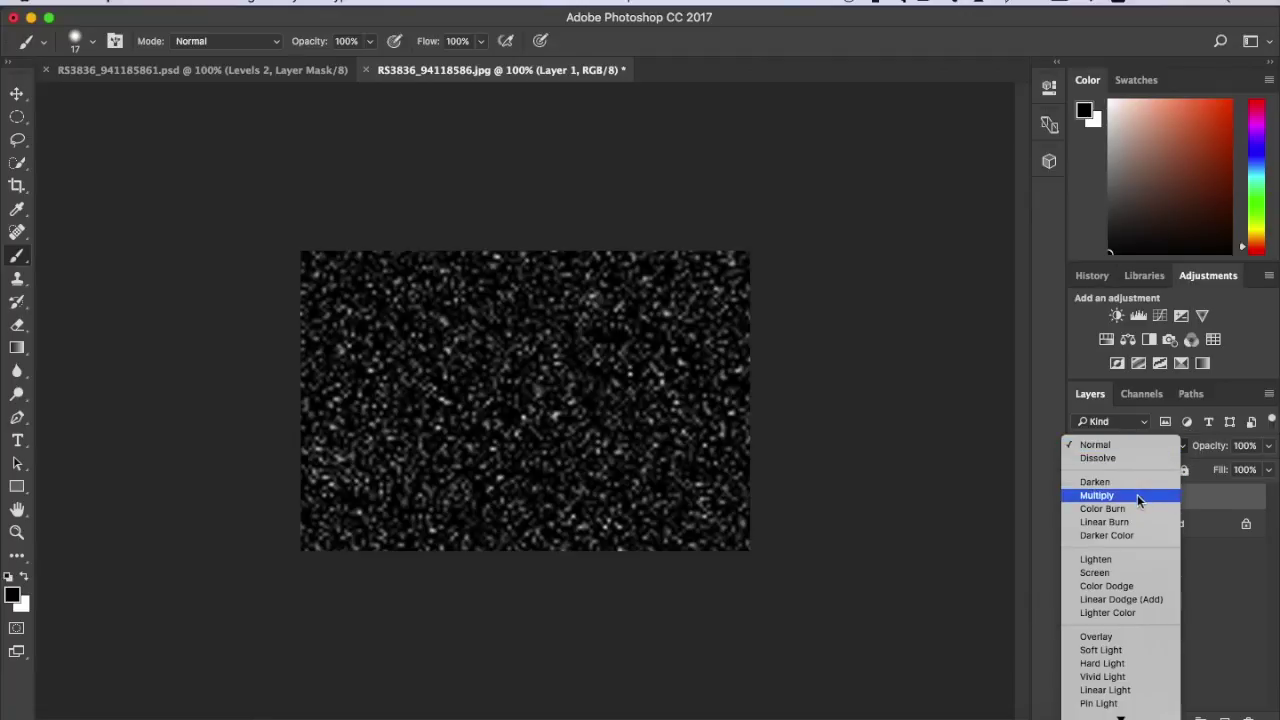
{"action": "left_click", "coordinate": [1110, 571]}
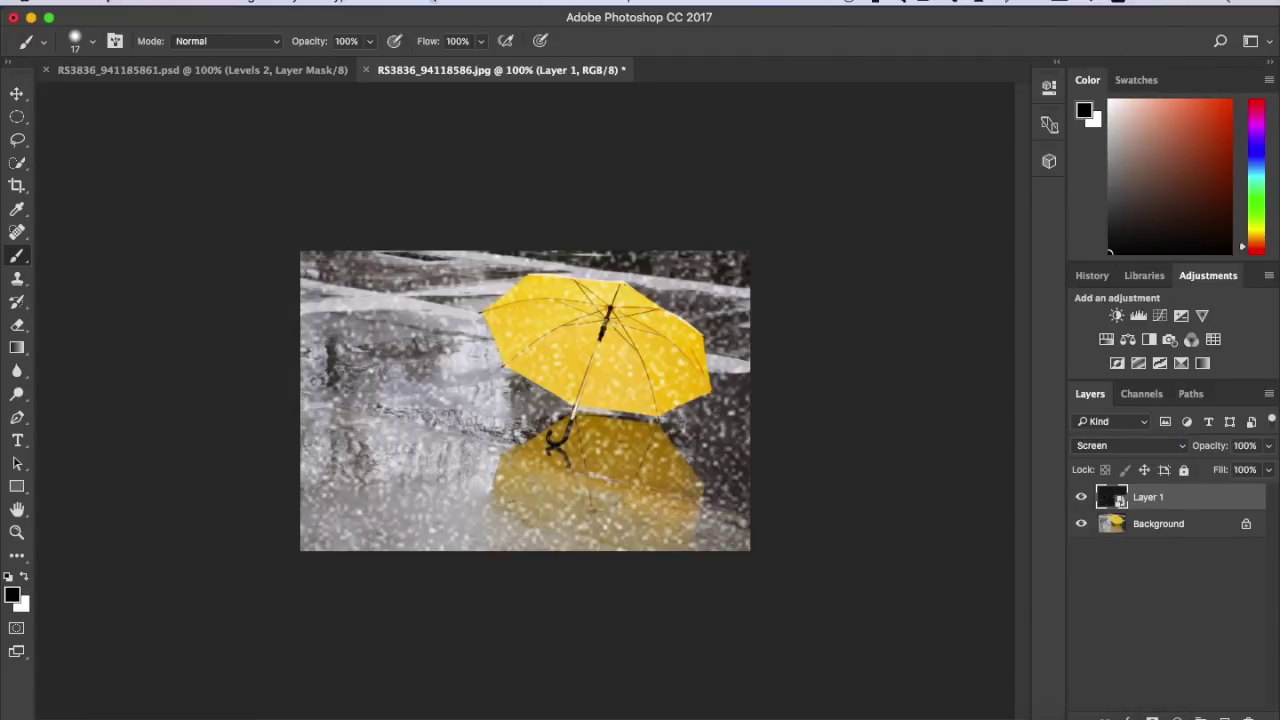
Step: Apply a Motion Blur smart filter to Layer 1 with angle 65 and distance 144 pixels
{"action": "left_click", "coordinate": [440, 2]}
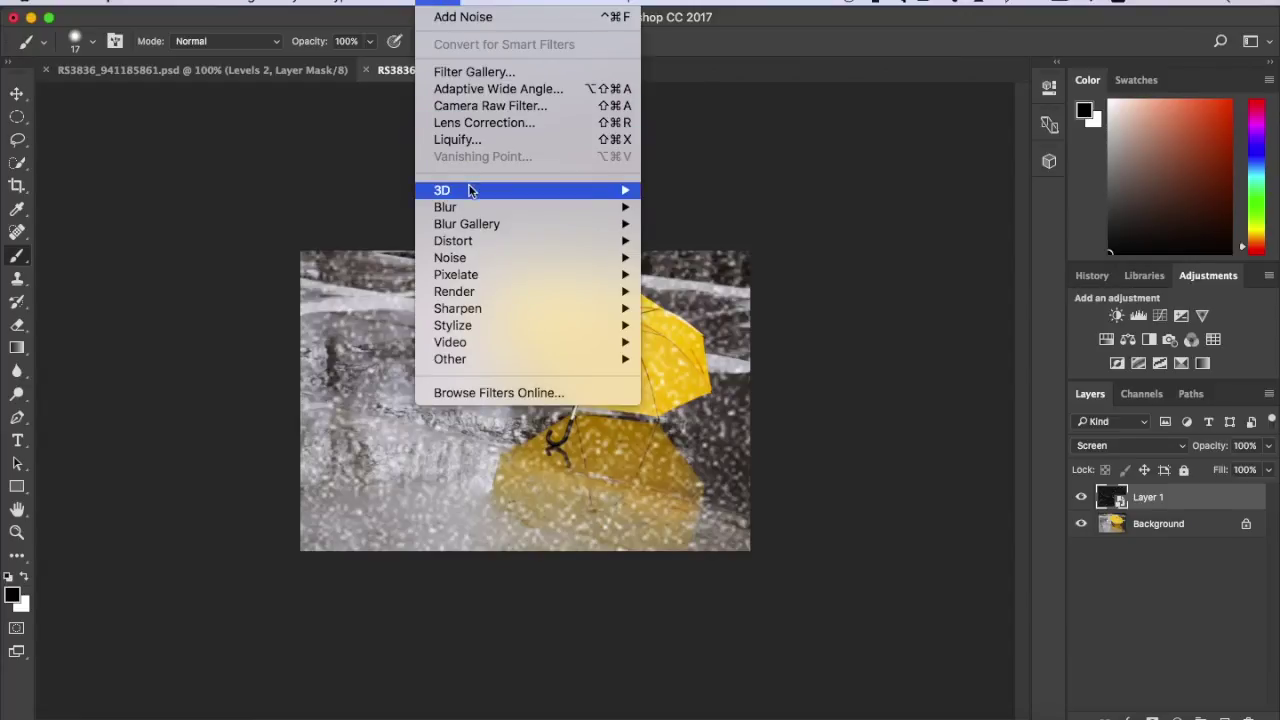
{"action": "mouse_move", "coordinate": [474, 211]}
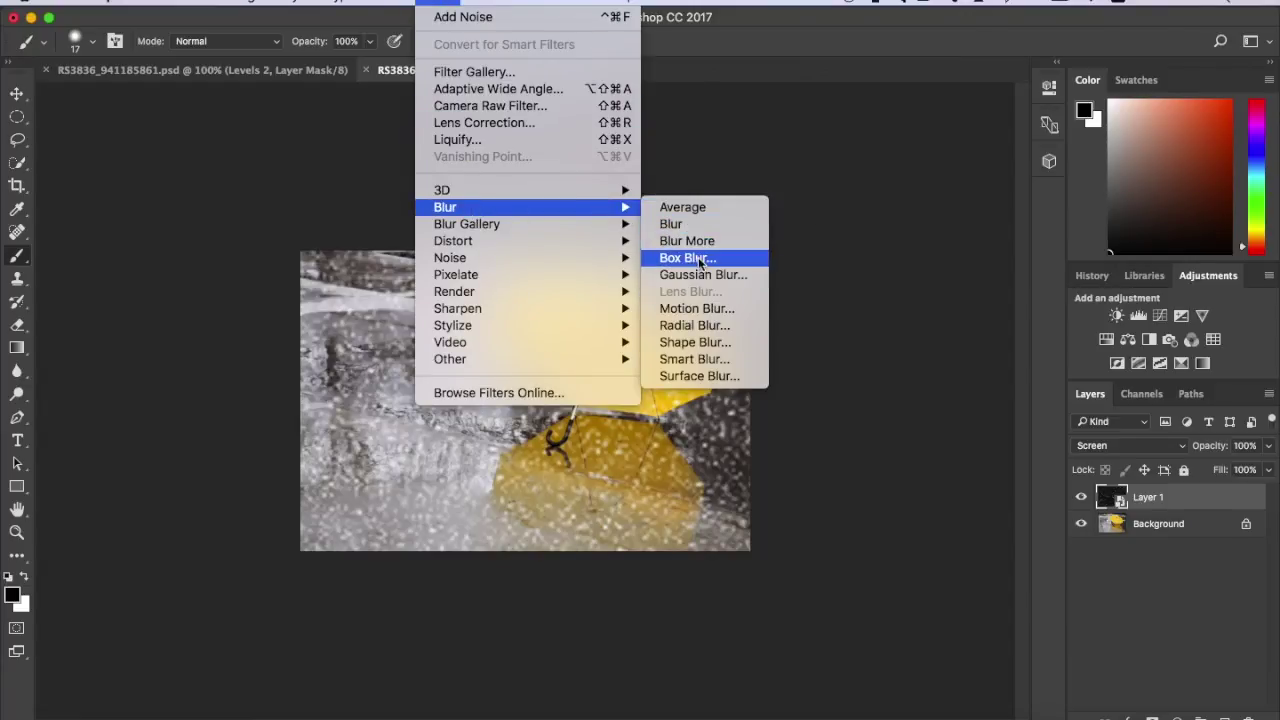
{"action": "left_click", "coordinate": [708, 318]}
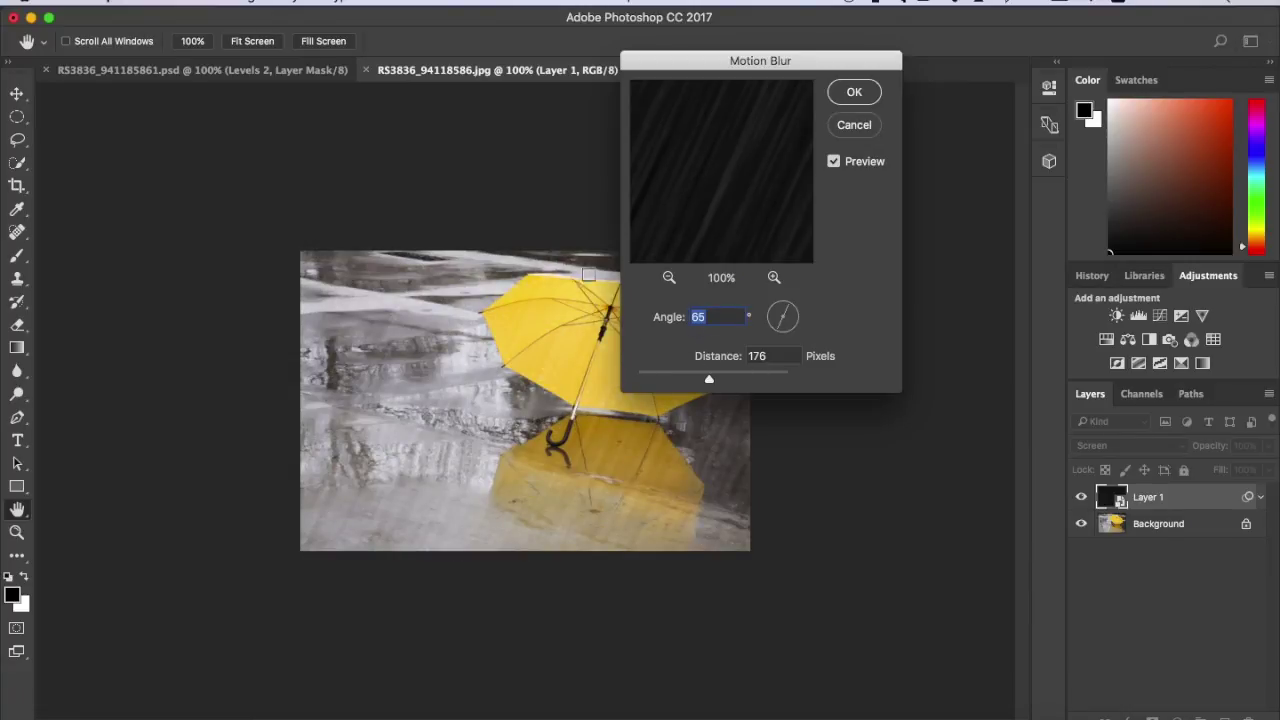
{"action": "left_click", "coordinate": [715, 317]}
{"action": "double_click", "coordinate": [787, 356]}
{"action": "left_click_drag", "start_coordinate": [709, 380], "coordinate": [654, 381]}
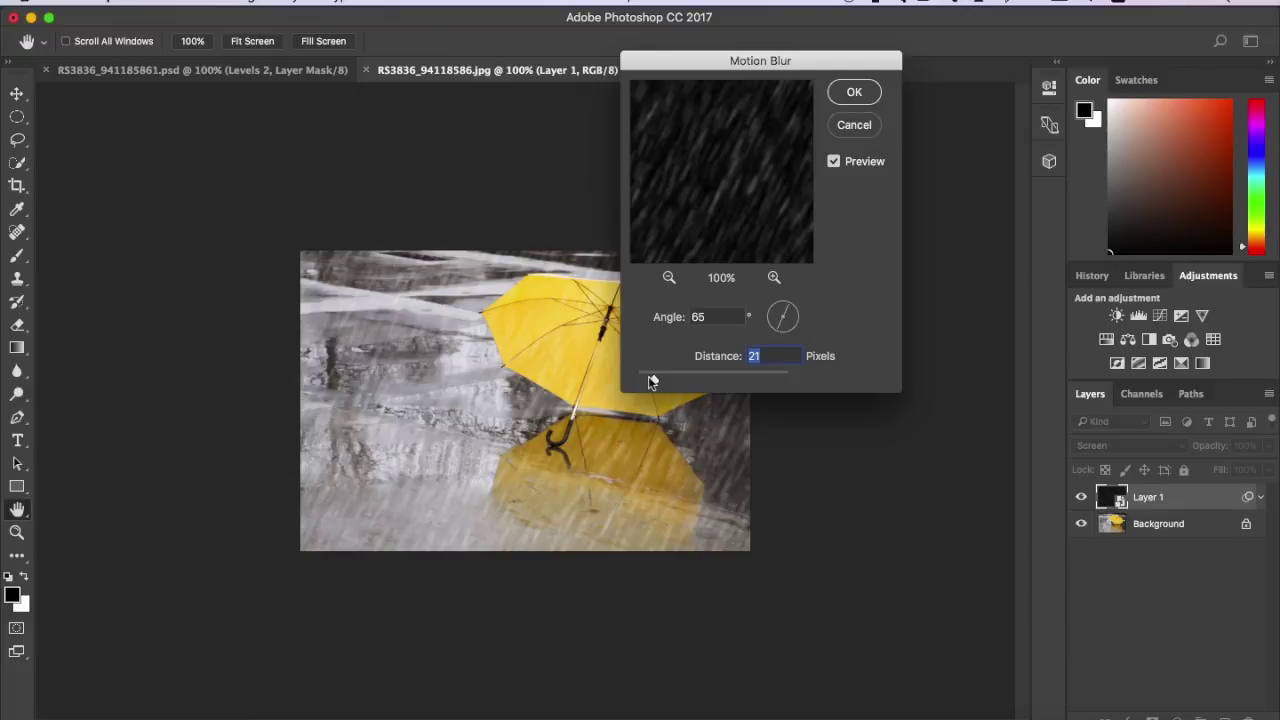
{"action": "mouse_move", "coordinate": [652, 381]}
{"action": "left_mouse_down"}
{"action": "mouse_move", "coordinate": [621, 385]}
{"action": "mouse_move", "coordinate": [701, 380]}
{"action": "left_mouse_up"}
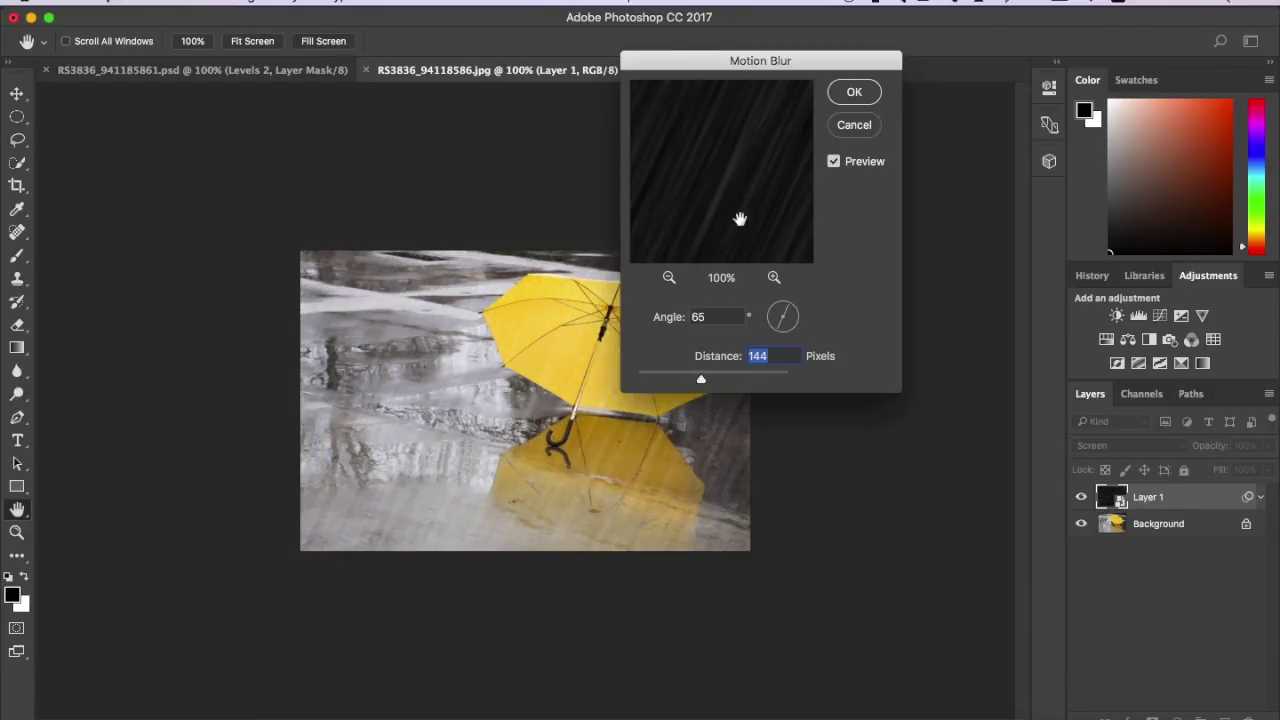
{"action": "left_click", "coordinate": [853, 93]}
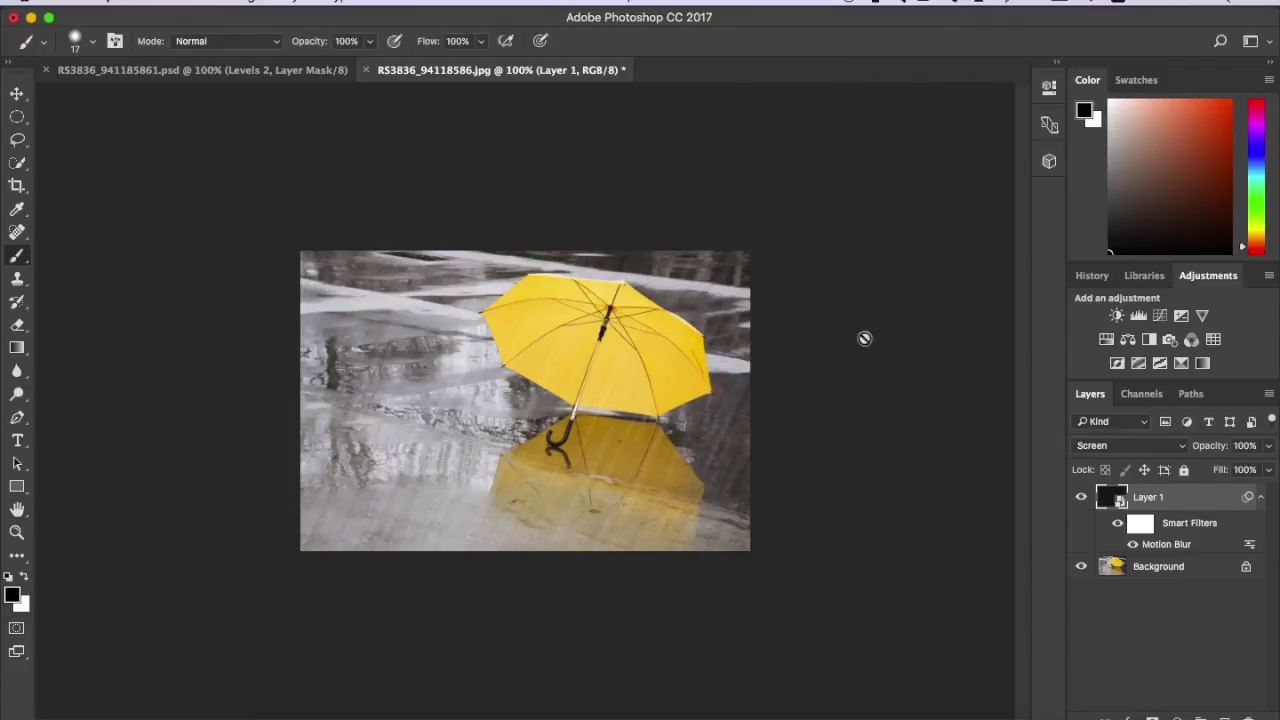
Step: Add a Levels 1 adjustment layer with input levels 16, 1.00, 239
{"action": "left_click", "coordinate": [1092, 276]}
{"action": "left_click", "coordinate": [1200, 277]}
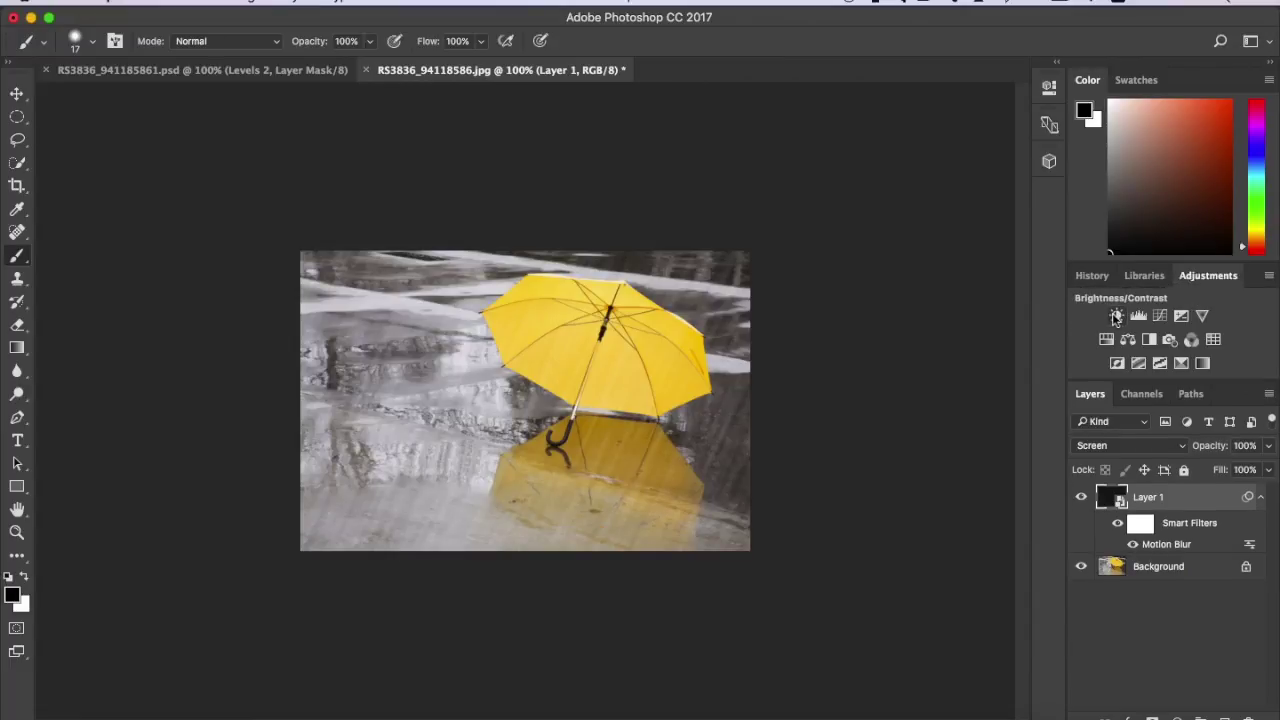
{"action": "left_click", "coordinate": [1140, 316]}
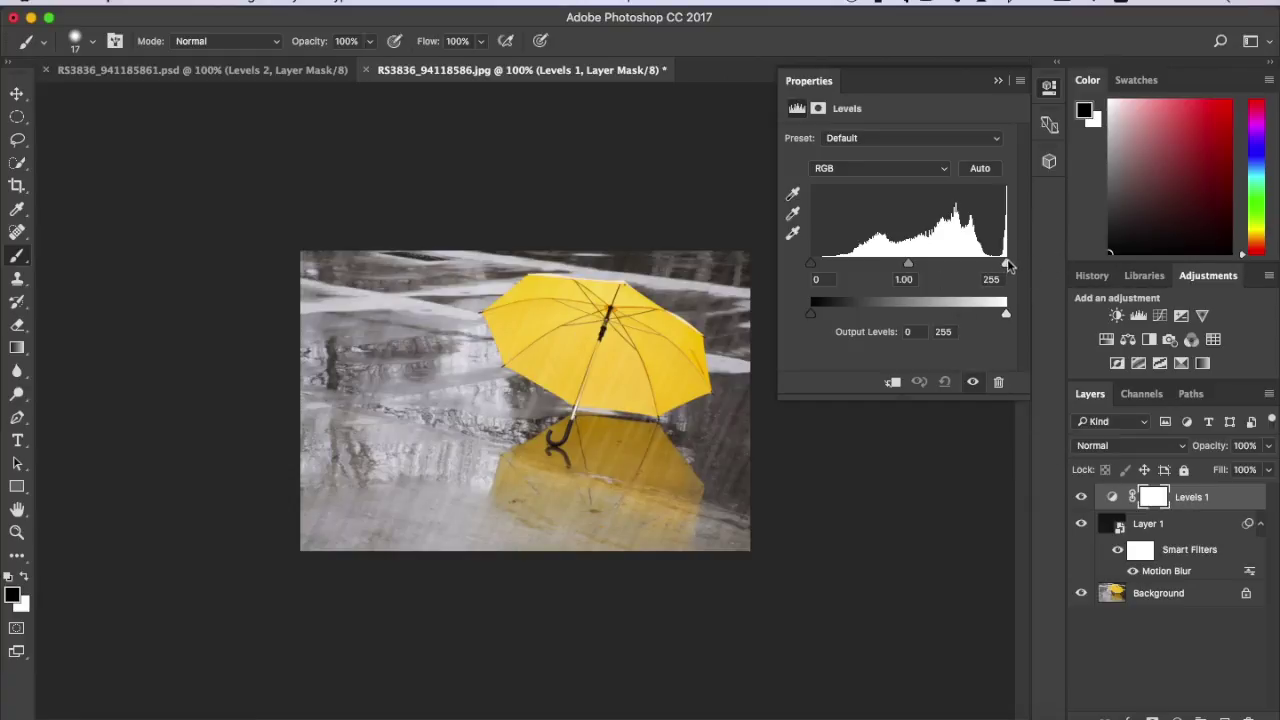
{"action": "mouse_move", "coordinate": [1007, 264]}
{"action": "left_mouse_down"}
{"action": "mouse_move", "coordinate": [980, 266]}
{"action": "mouse_move", "coordinate": [993, 263]}
{"action": "left_mouse_up"}
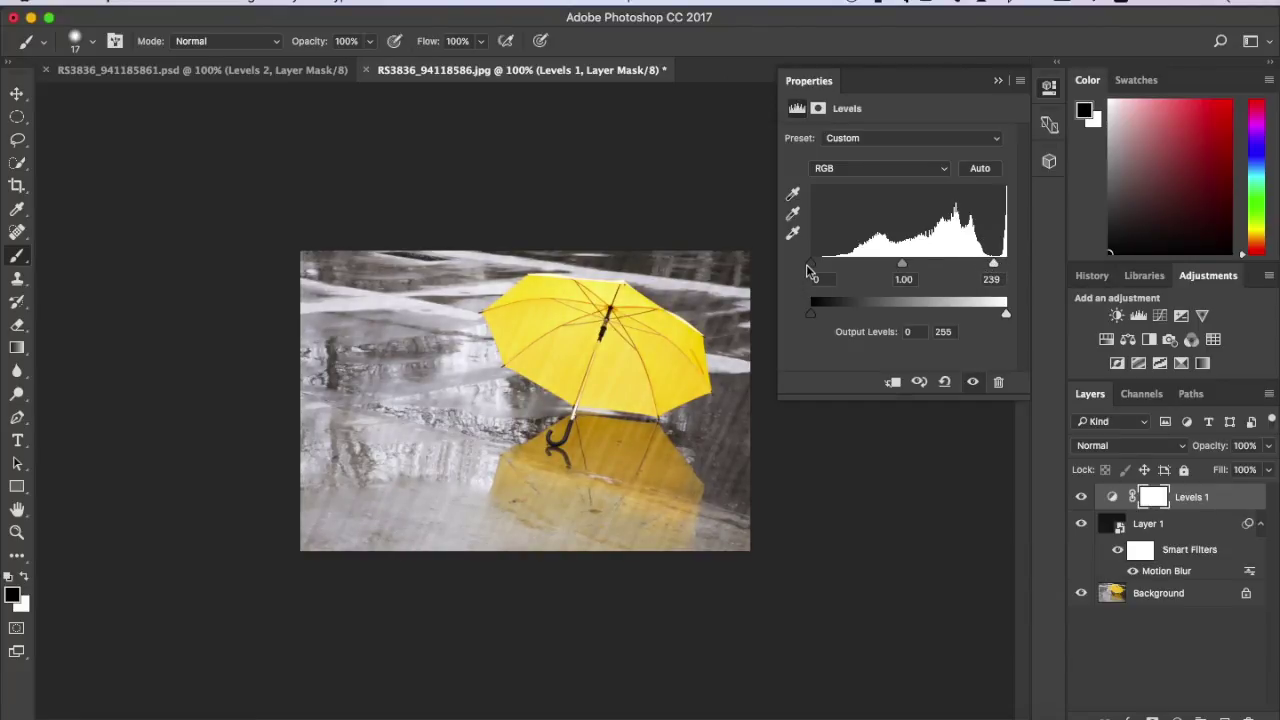
{"action": "left_click", "coordinate": [810, 271]}
{"action": "left_click_drag", "start_coordinate": [809, 271], "coordinate": [823, 271]}
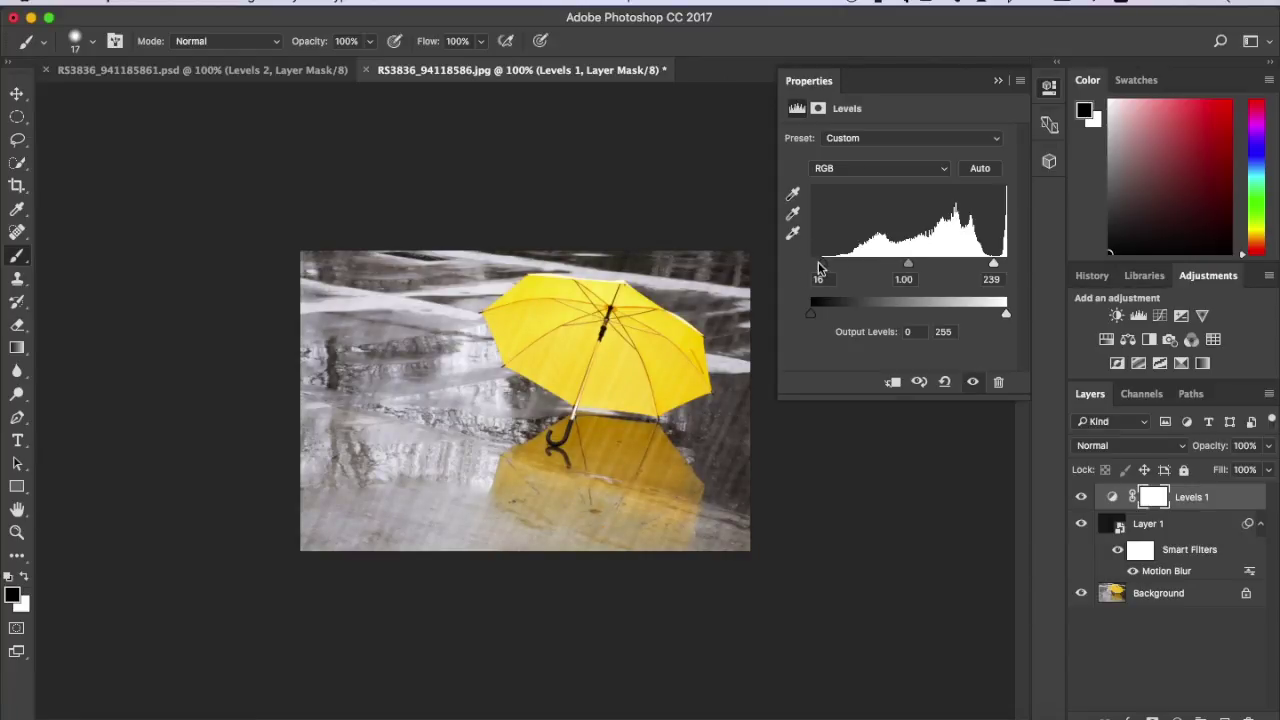
{"action": "left_click", "coordinate": [998, 82]}
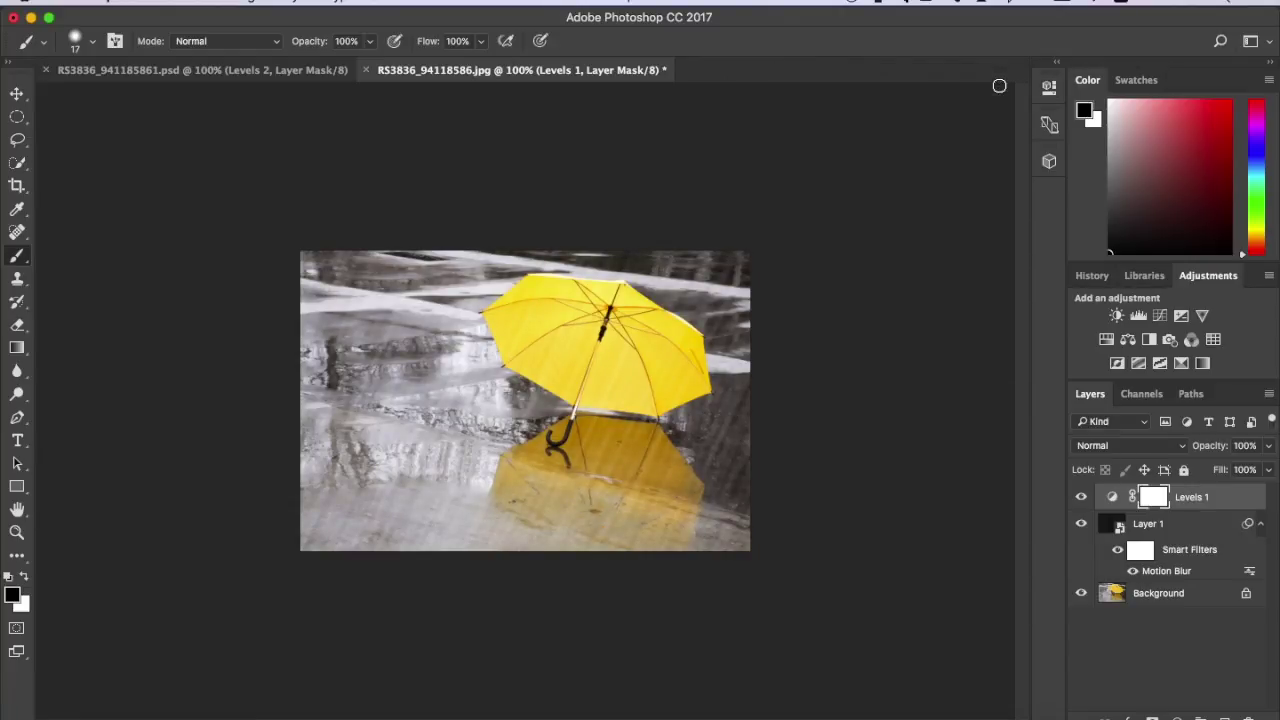
Step: Add Levels 2 directly above Layer 1 with inputs 15 and 246, then compare with the PSD
{"action": "left_click", "coordinate": [1165, 527]}
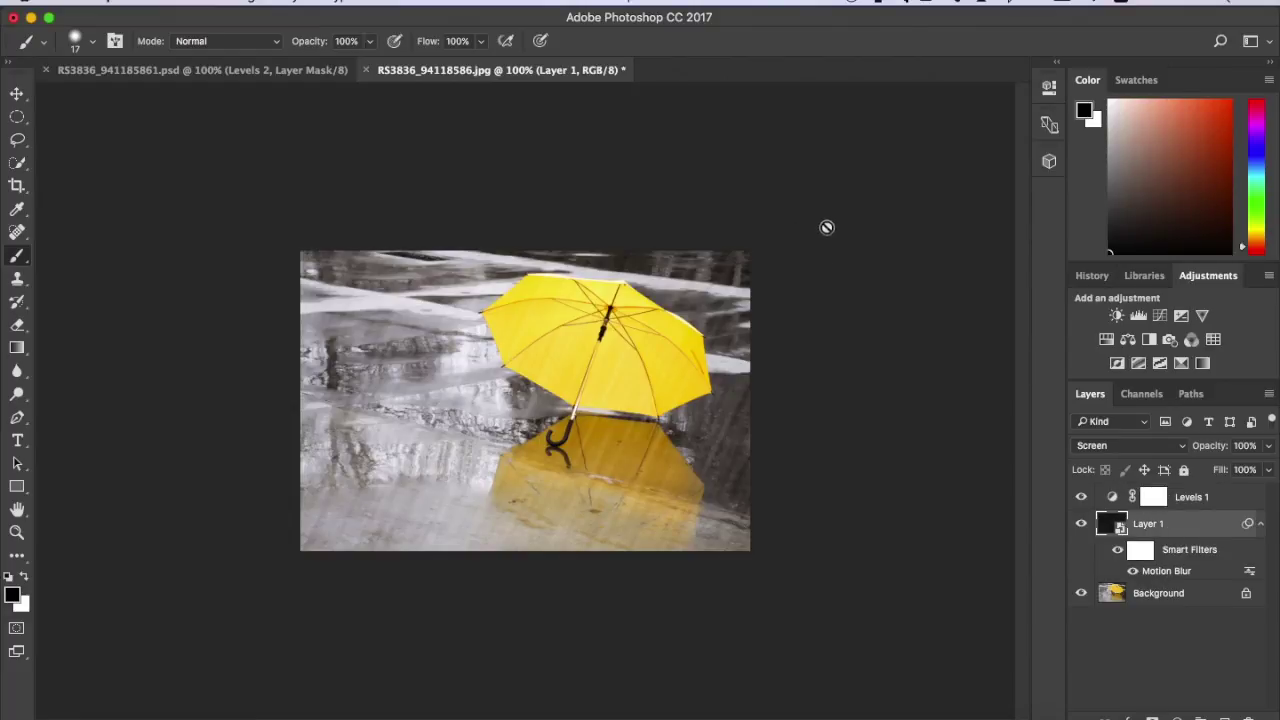
{"action": "left_click", "coordinate": [1138, 315]}
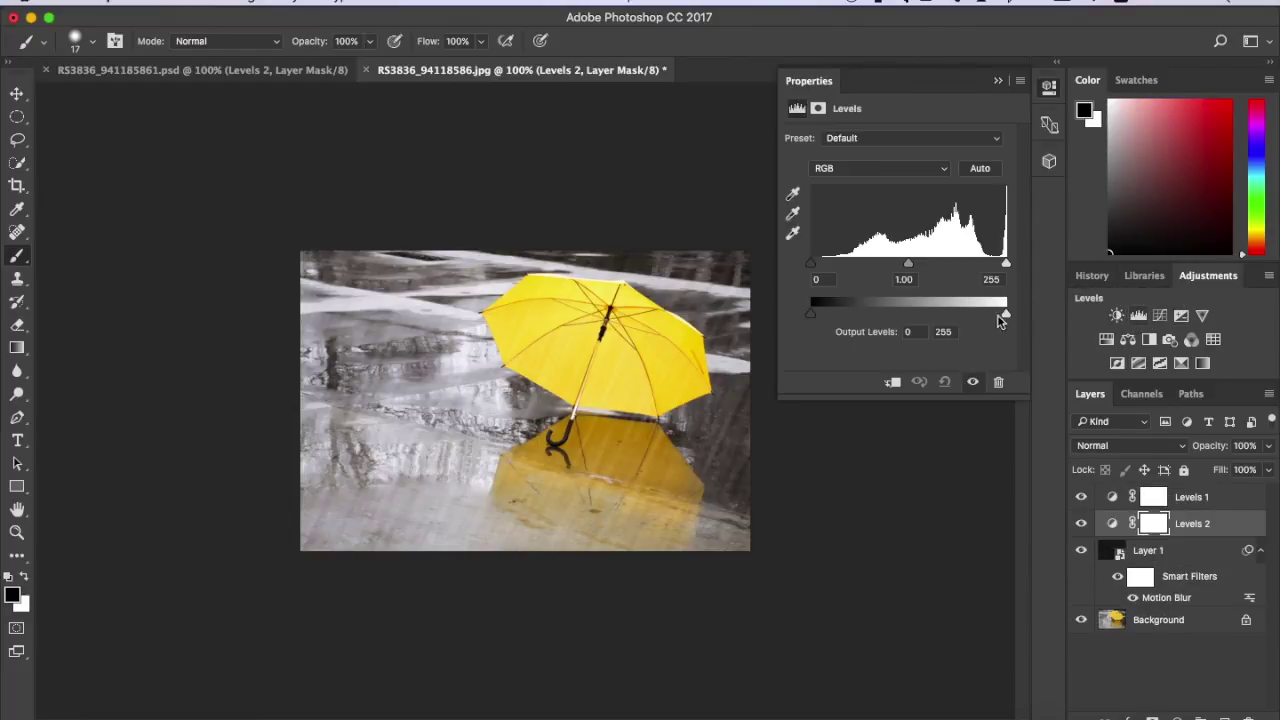
{"action": "left_click_drag", "start_coordinate": [1005, 266], "coordinate": [999, 265]}
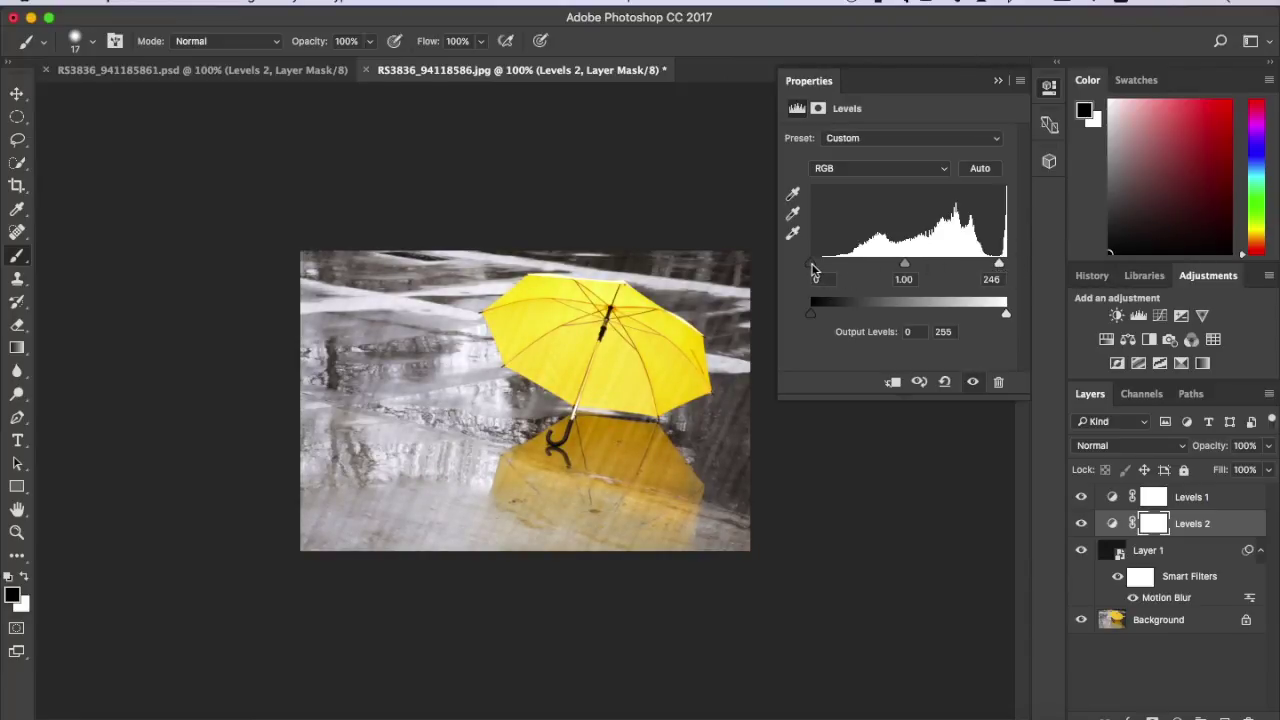
{"action": "mouse_move", "coordinate": [811, 263]}
{"action": "left_mouse_down"}
{"action": "mouse_move", "coordinate": [822, 264]}
{"action": "mouse_move", "coordinate": [809, 266]}
{"action": "left_mouse_up"}
{"action": "left_click", "coordinate": [997, 80]}
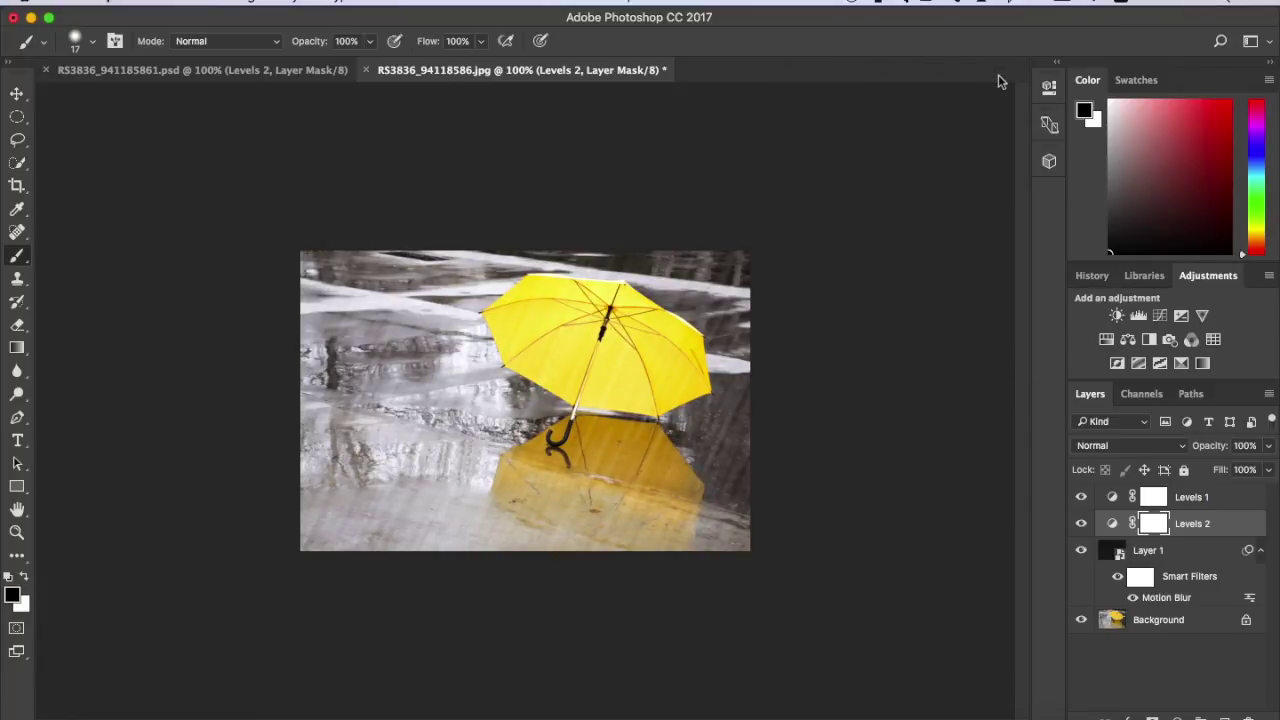
{"action": "left_click", "coordinate": [243, 72]}
{"action": "left_click", "coordinate": [410, 72]}
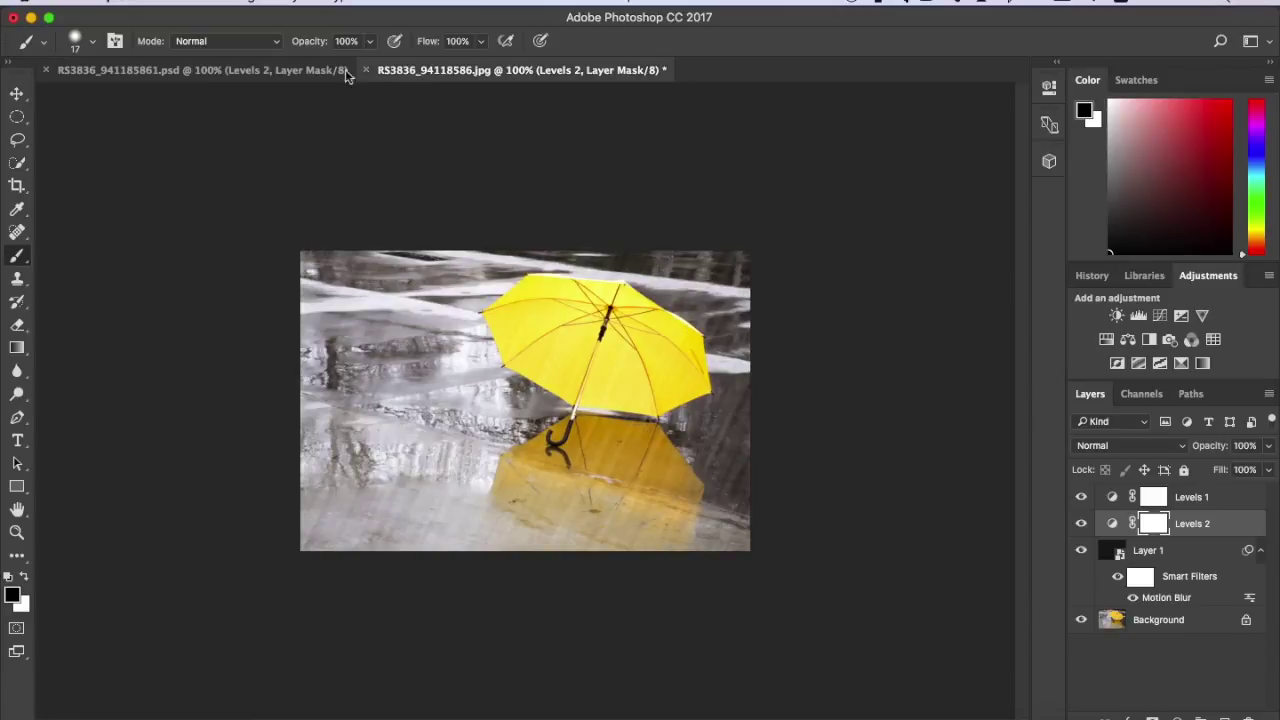